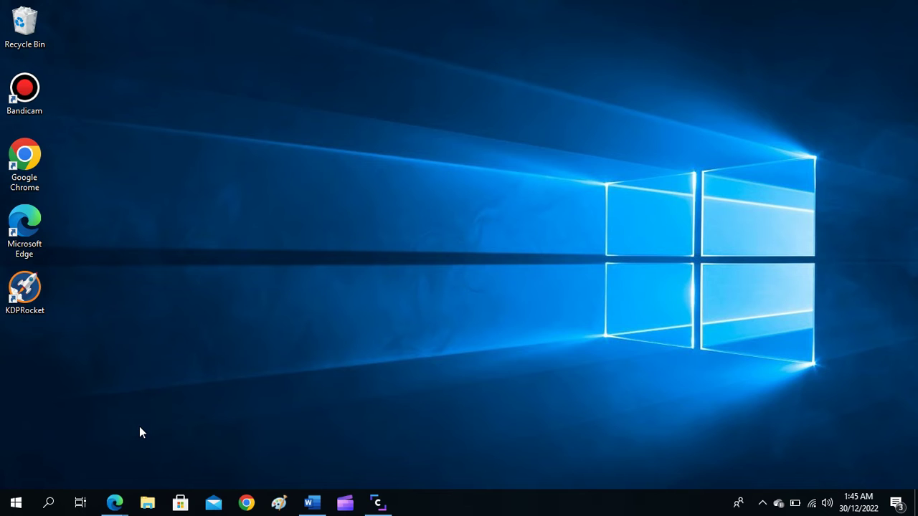
Step: Bring the Facebook window in Edge to the front and browse the home feed
mouse_move(124, 510)
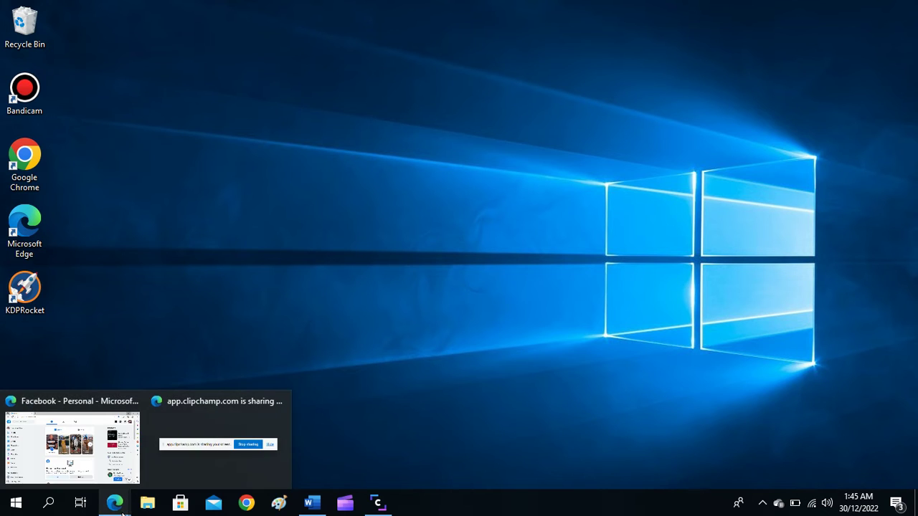
click(110, 459)
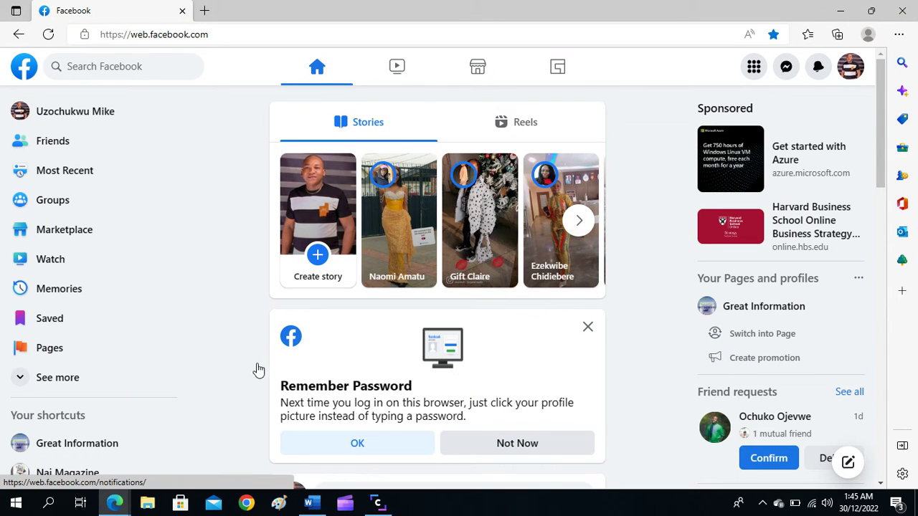
scroll(417, 294, down, 5)
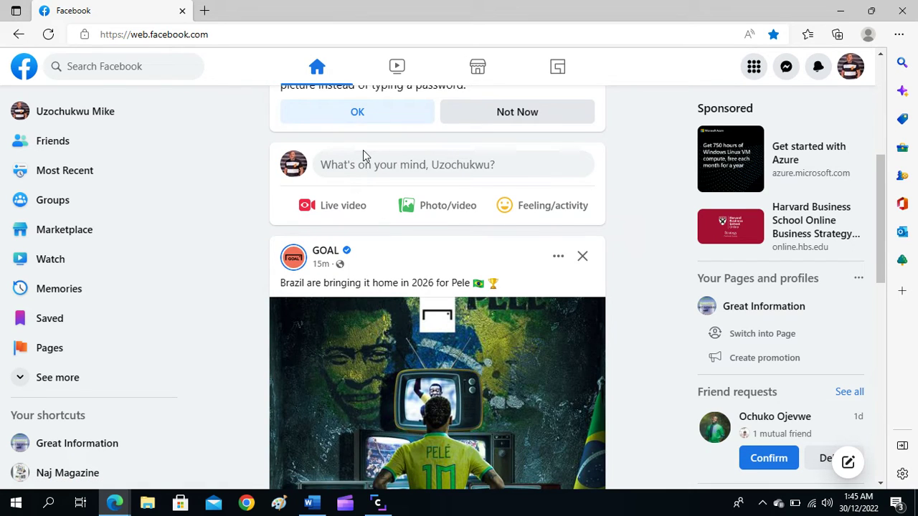
scroll(365, 152, up, 1)
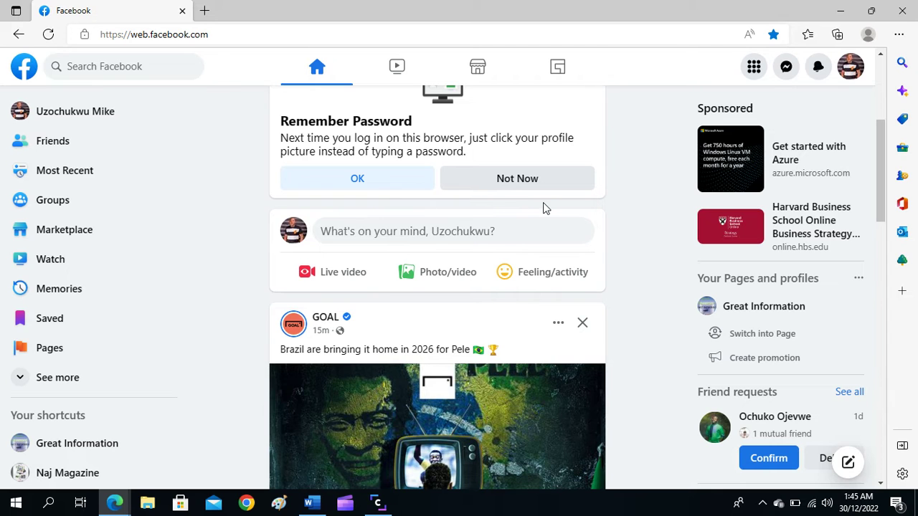
scroll(632, 252, down, 2)
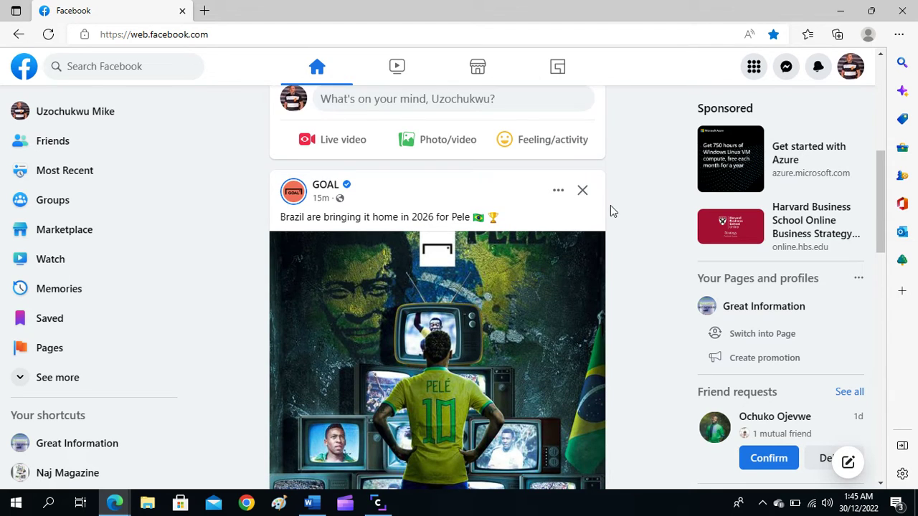
scroll(611, 206, up, 2)
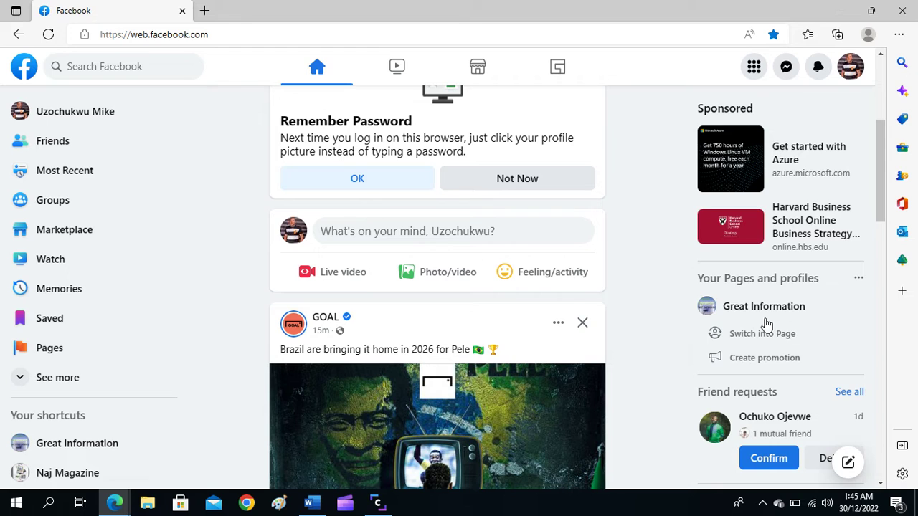
scroll(799, 321, down, 3)
scroll(799, 321, down, 4)
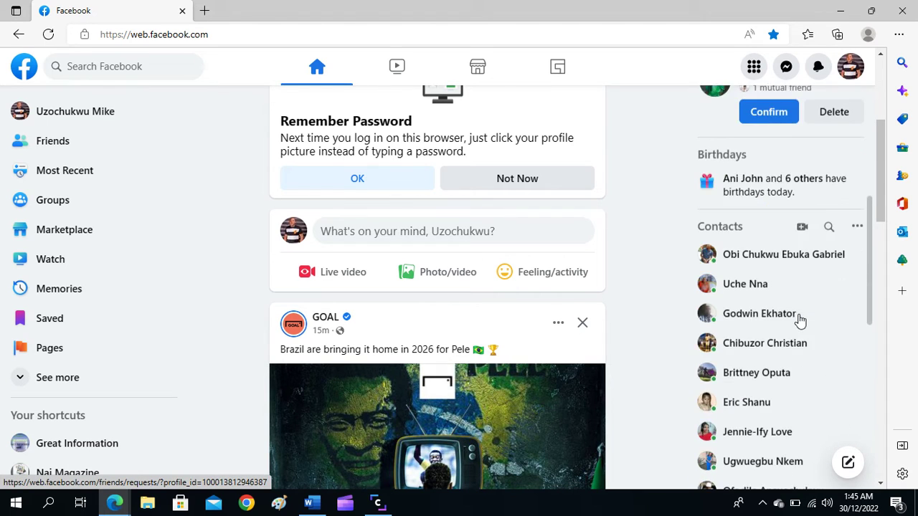
scroll(768, 305, up, 4)
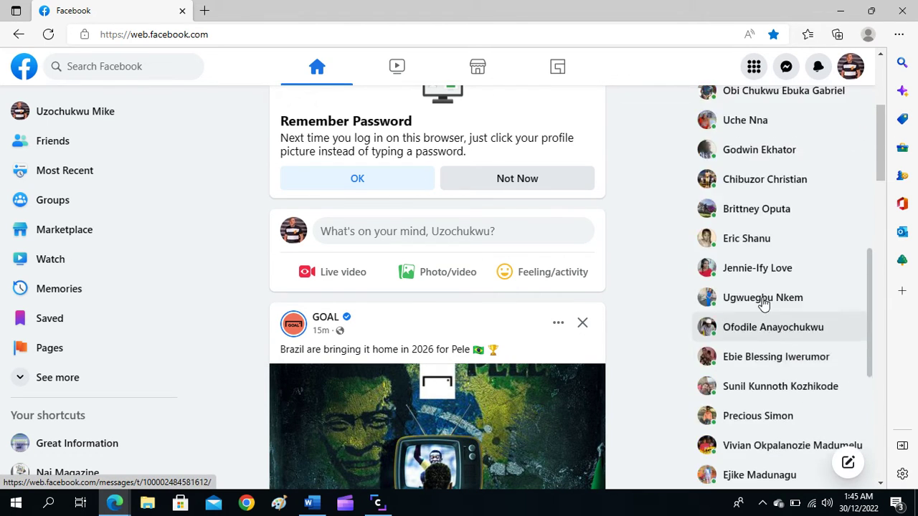
scroll(763, 303, up, 1)
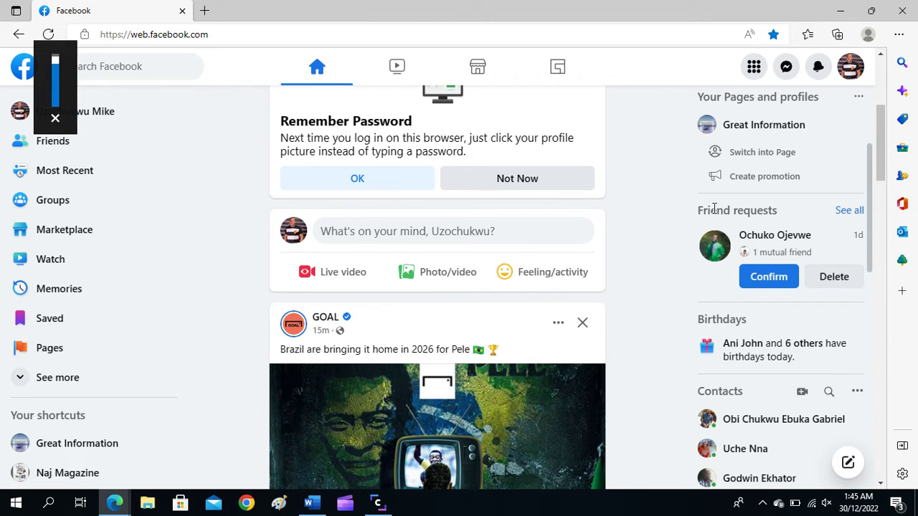
scroll(730, 214, up, 2)
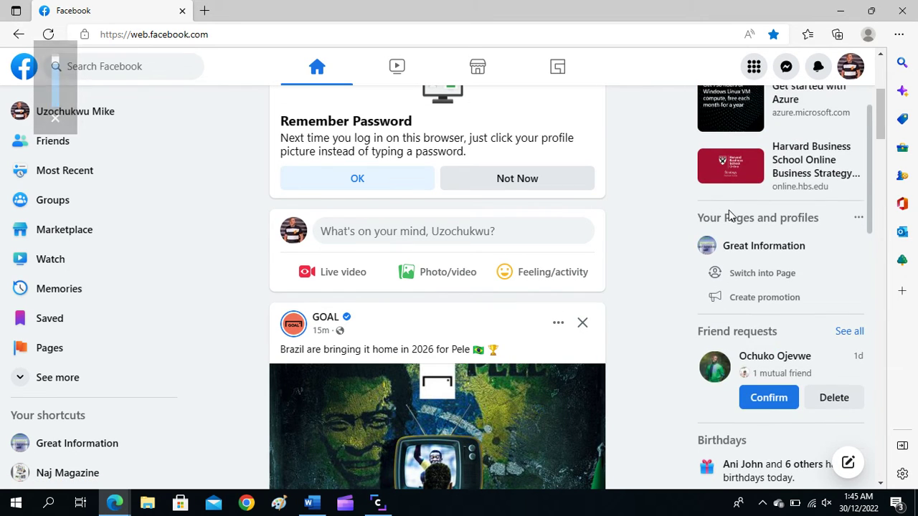
scroll(730, 213, down, 2)
scroll(746, 373, down, 1)
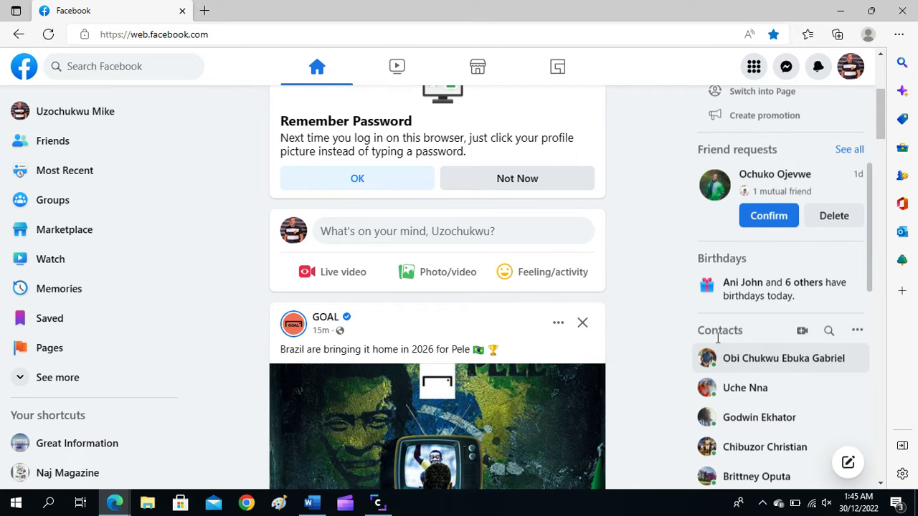
scroll(787, 398, down, 1)
scroll(775, 391, down, 1)
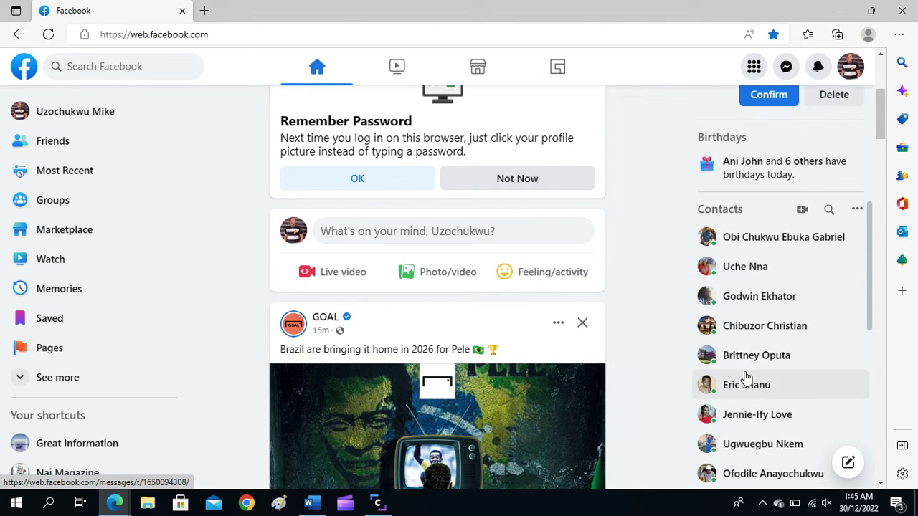
scroll(764, 353, down, 2)
scroll(766, 353, down, 4)
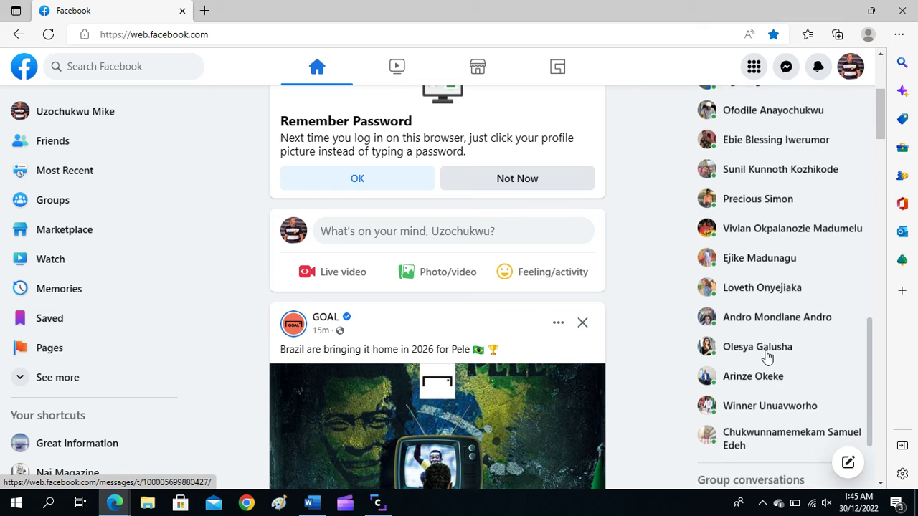
Step: Raise the system volume and show the Messenger chats list
key(XF86AudioRaiseVolume)
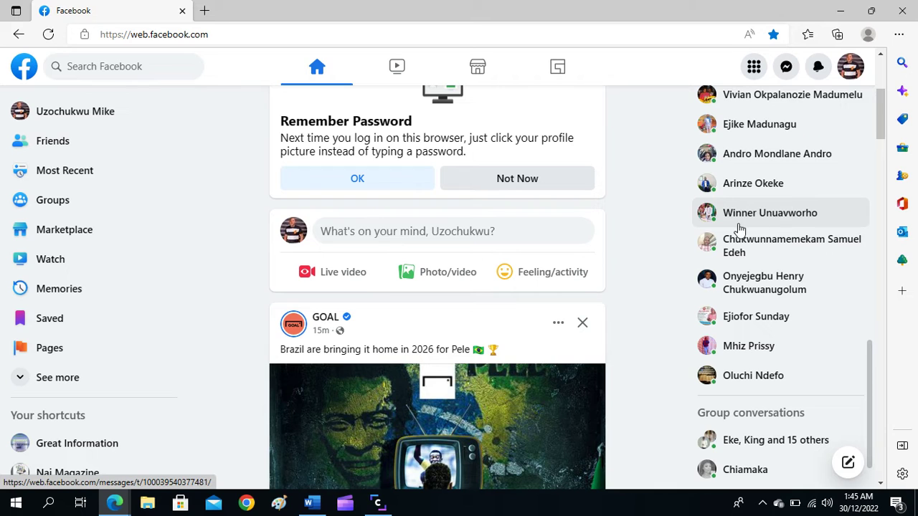
scroll(735, 228, up, 5)
scroll(736, 228, up, 2)
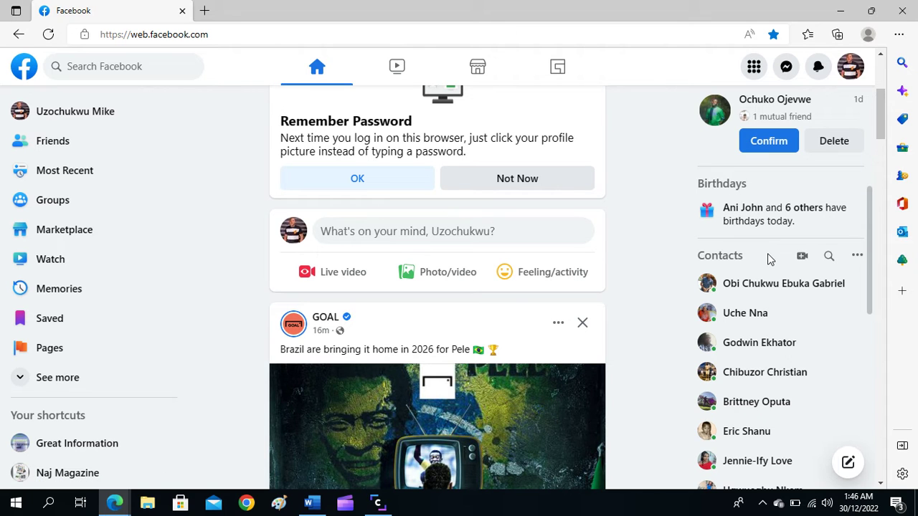
scroll(655, 222, up, 3)
scroll(653, 216, up, 1)
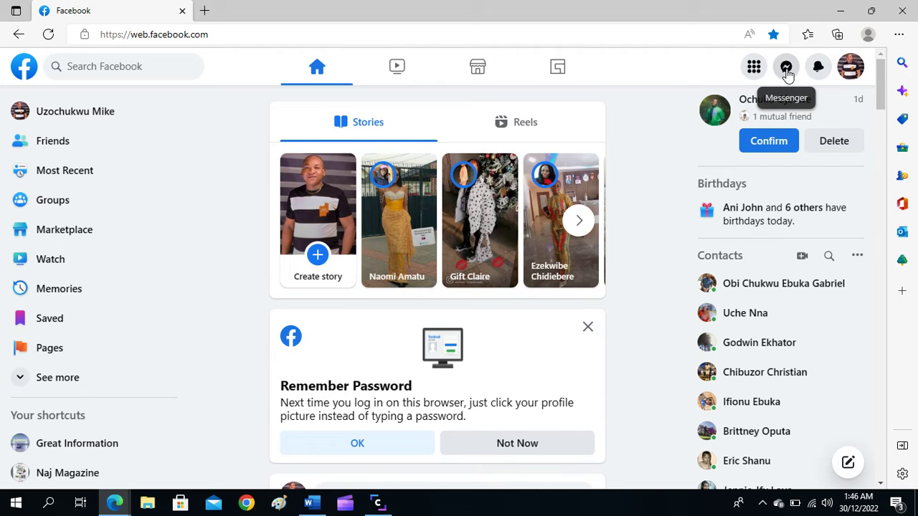
click(787, 71)
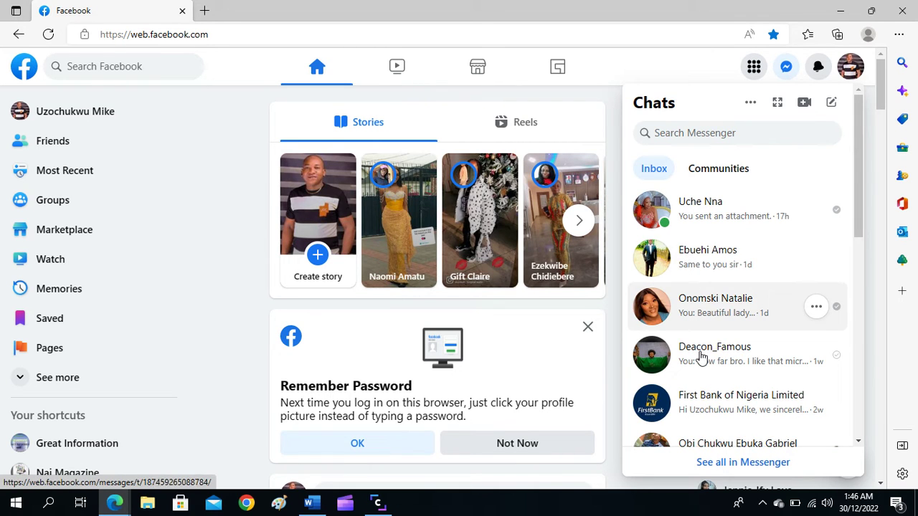
Step: Start a Search Messenger query and begin entering the contact's first name
scroll(701, 356, down, 4)
scroll(682, 304, up, 2)
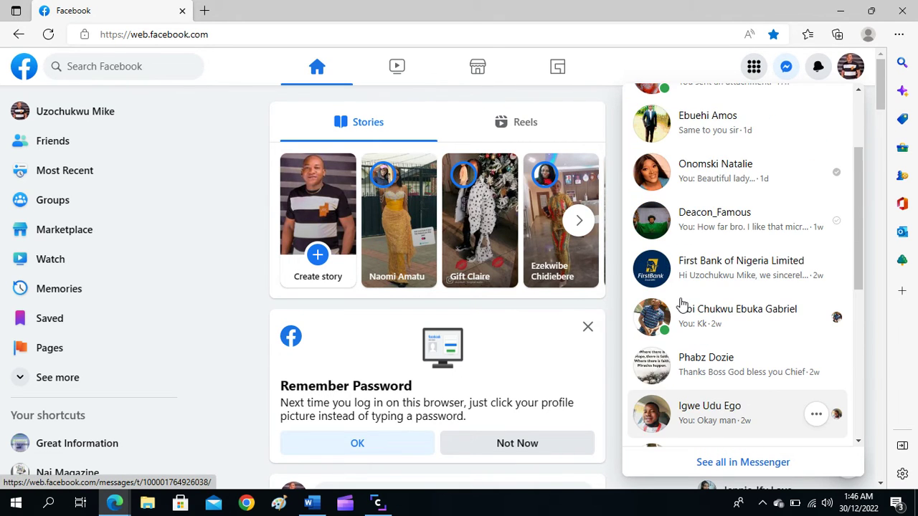
scroll(687, 249, up, 2)
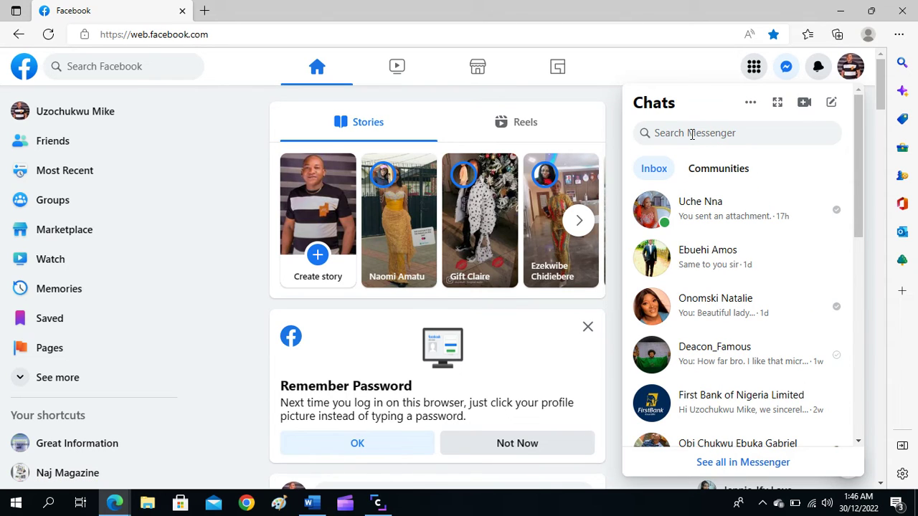
click(693, 134)
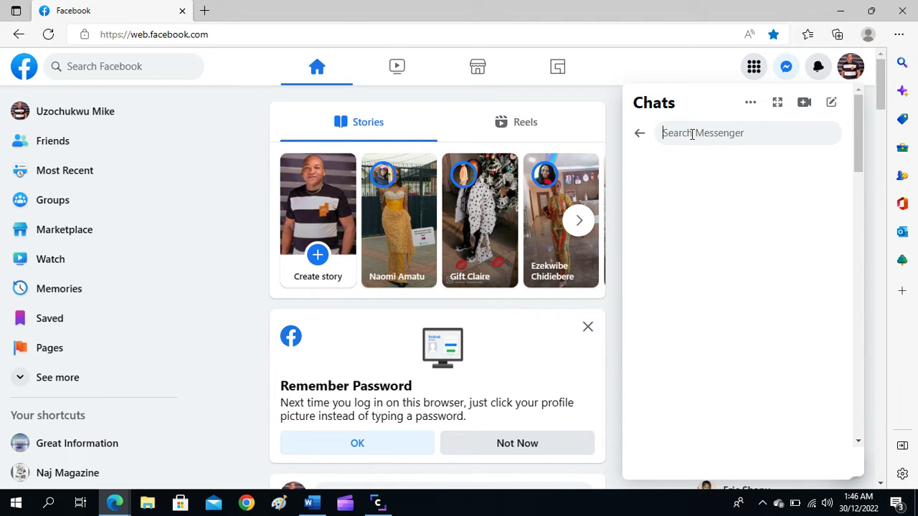
text(OK)
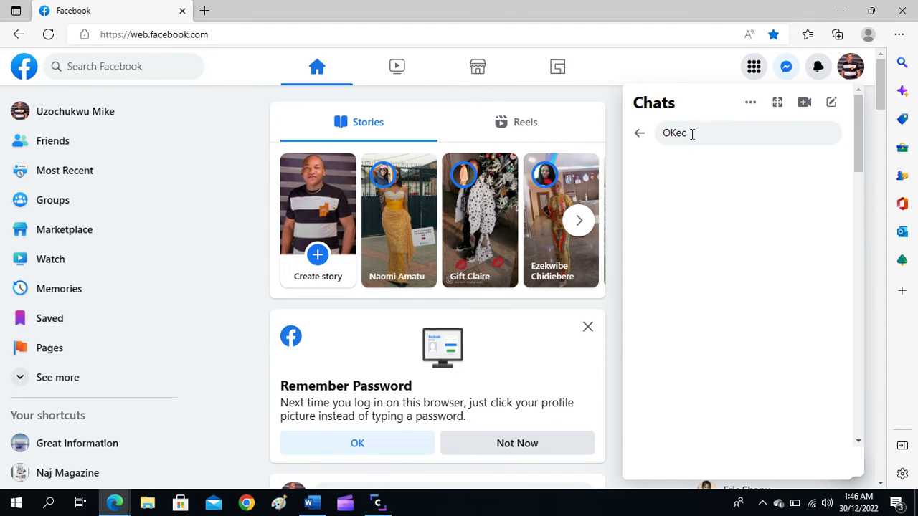
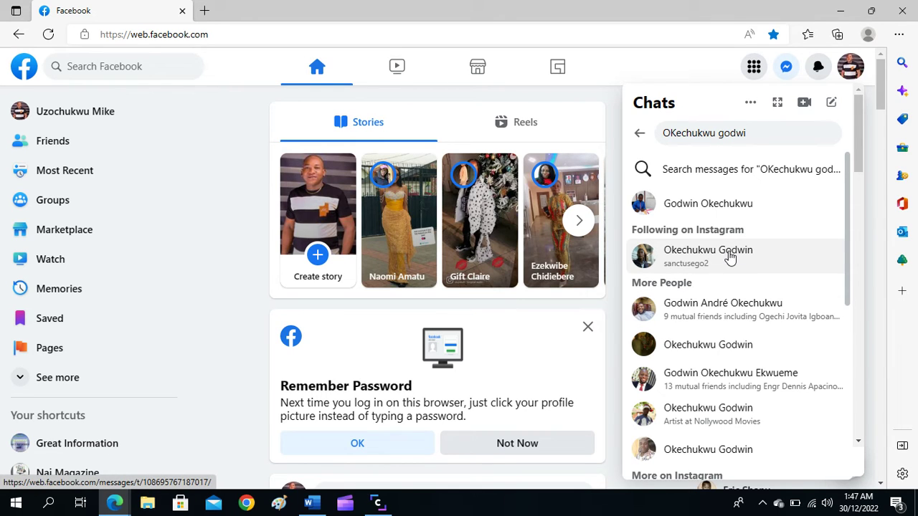
Step: Open the matching contact's chat and bring up the Attach a file dialog
click(729, 255)
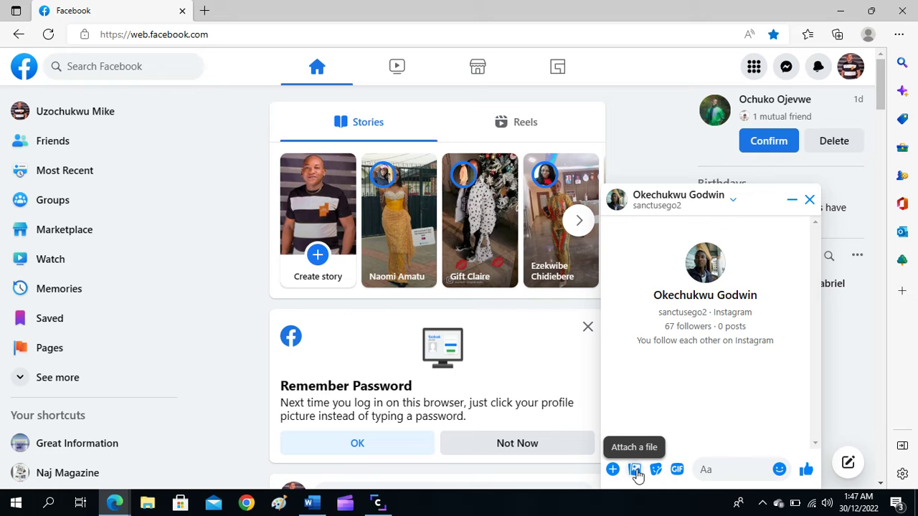
click(636, 471)
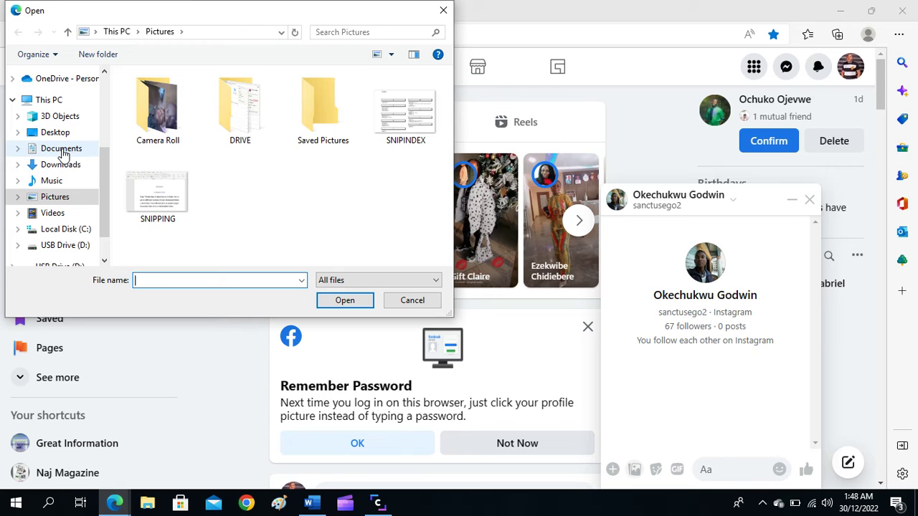
Step: Attach the Word document INDEX SAMPLE from the Documents folder to the chat
click(62, 149)
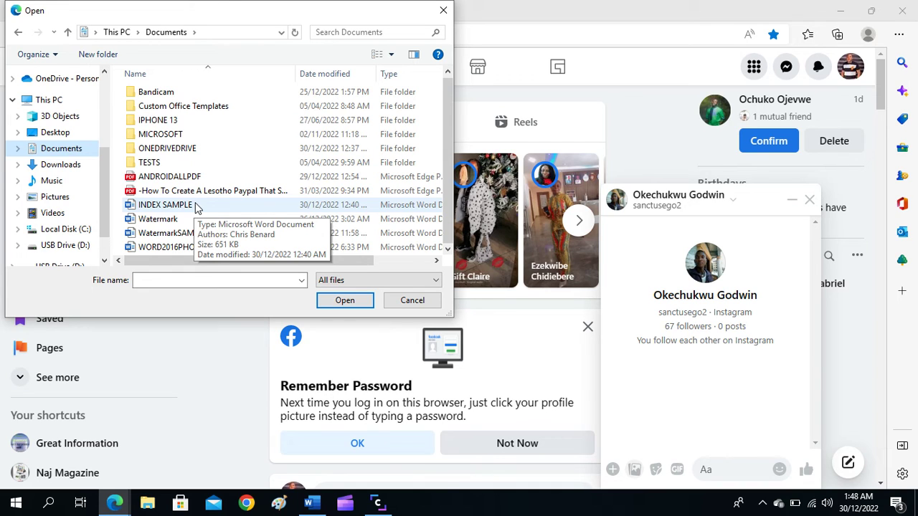
click(197, 207)
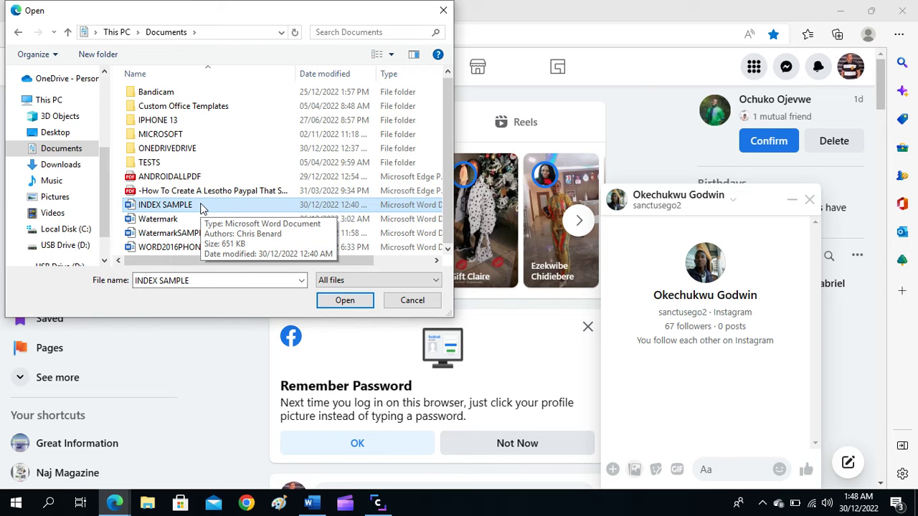
click(349, 304)
key(ctrl+v)
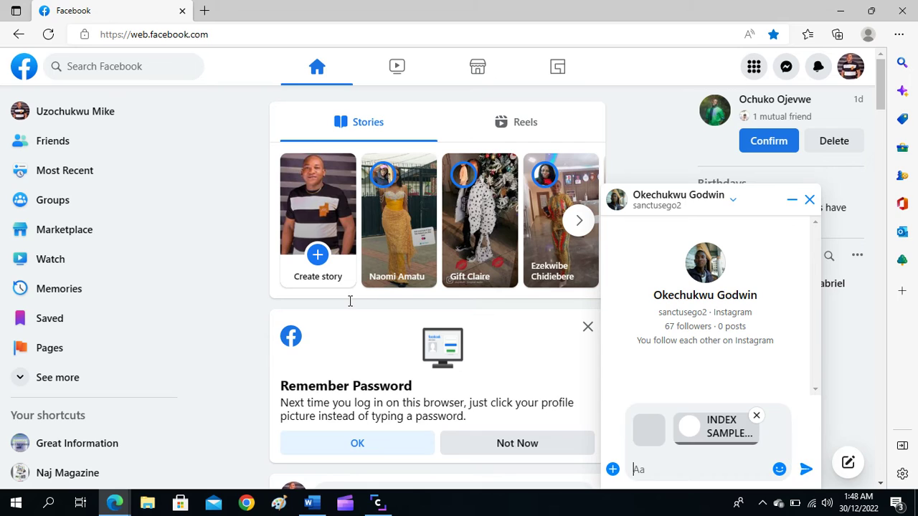